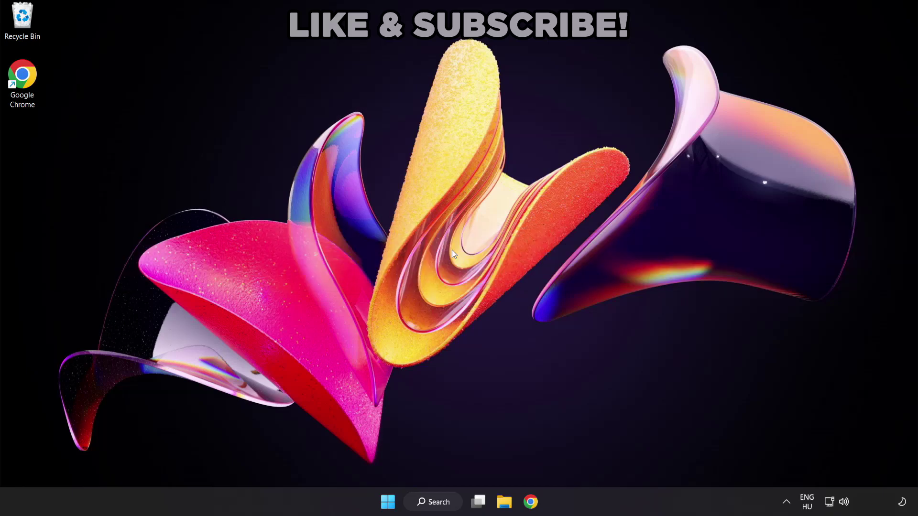
- Search Windows for 'device manager' to bring up Device Manager as the best match
left_click(444, 506)
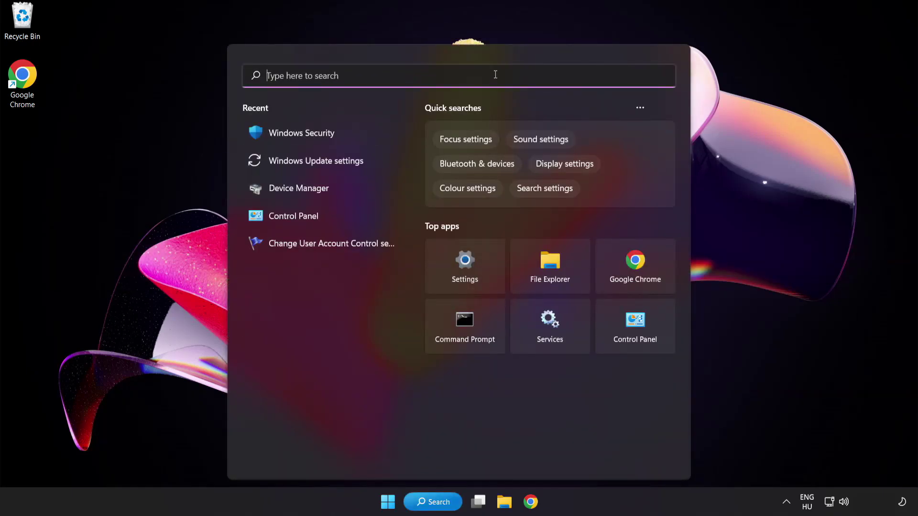
type("device ma")
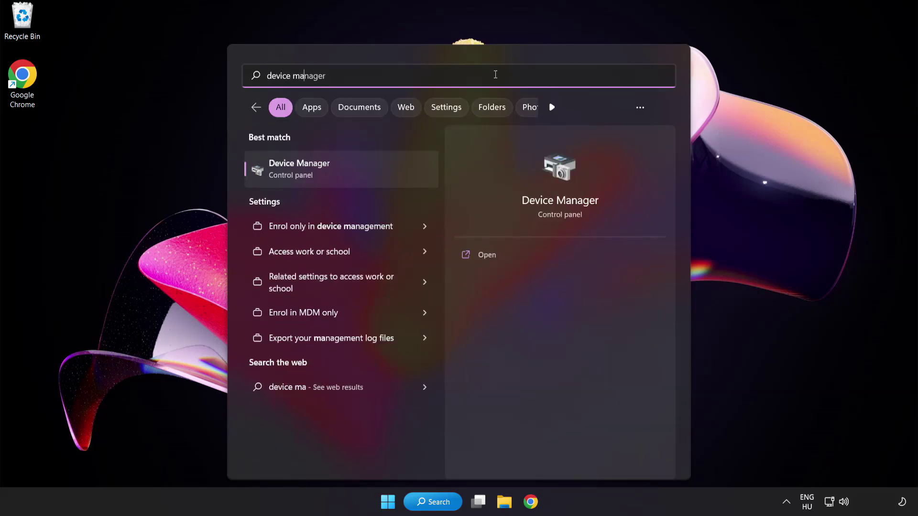
type("nager")
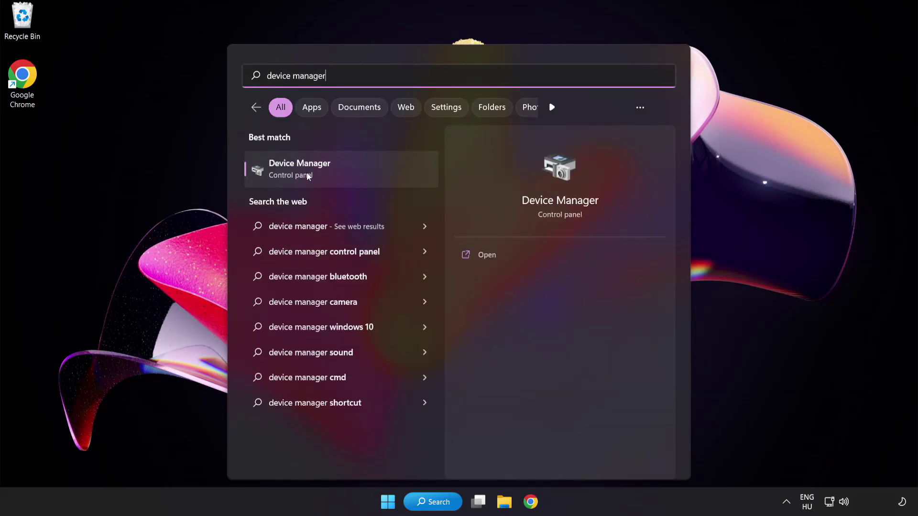
- Open Device Manager and expand Display adapters to select VMware SVGA 3D
left_click(367, 174)
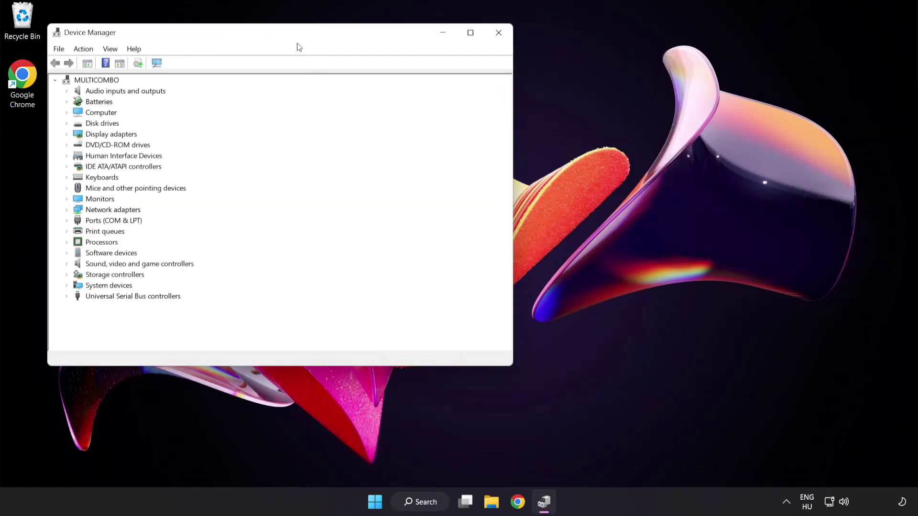
left_click_drag(297, 37, 448, 94)
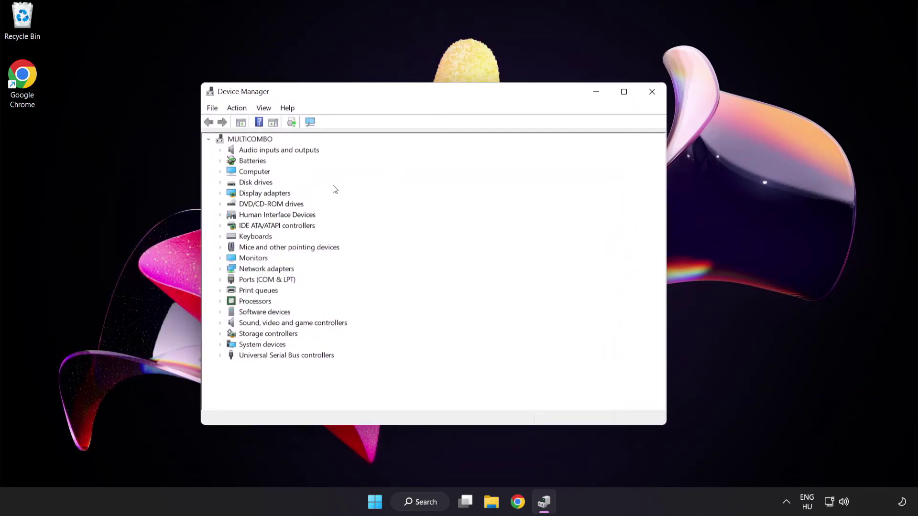
left_click(275, 196)
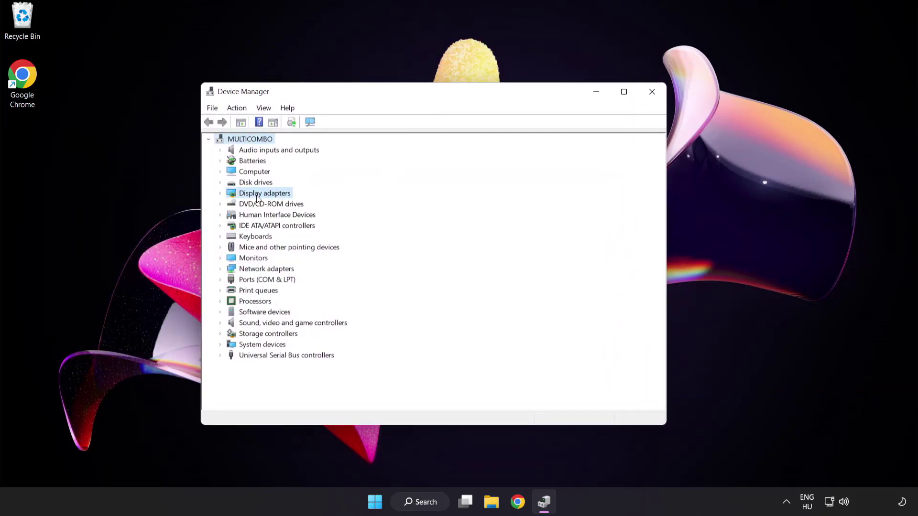
left_click(220, 194)
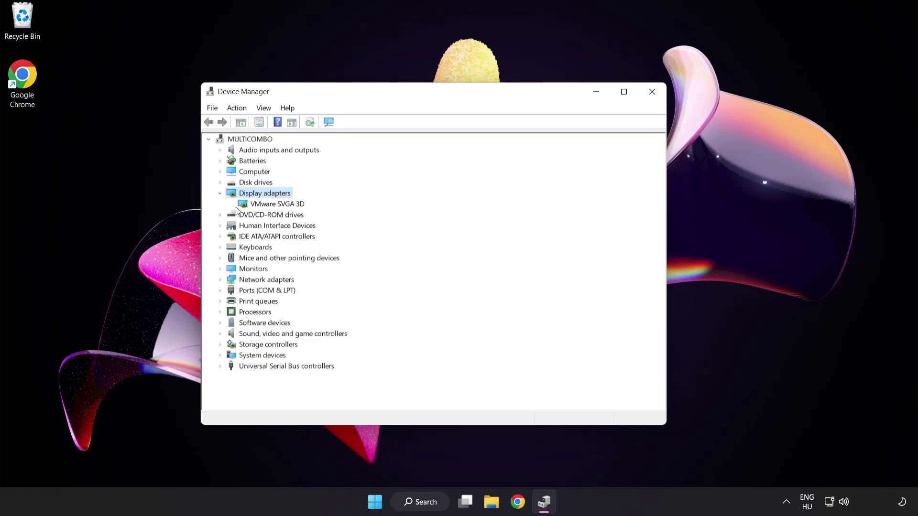
left_click(237, 207)
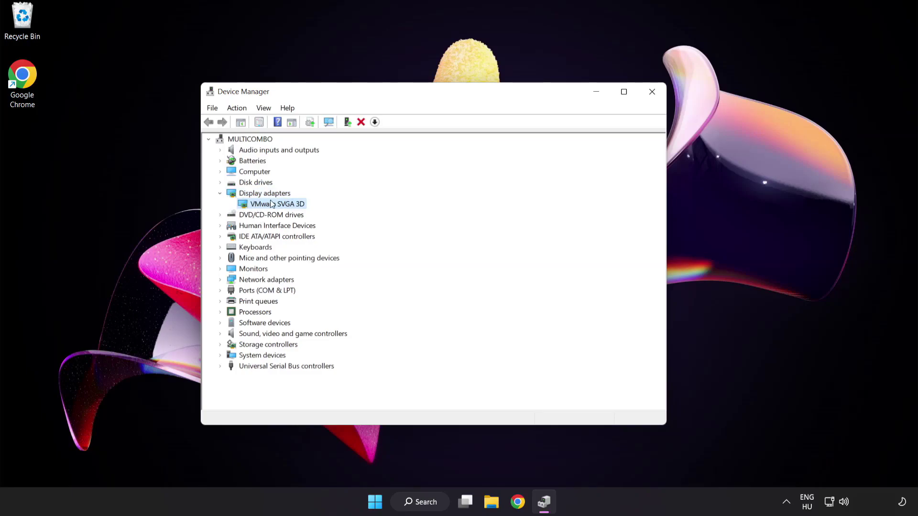
- Search automatically for a VMware SVGA 3D driver, confirming the best one is installed
right_click(270, 206)
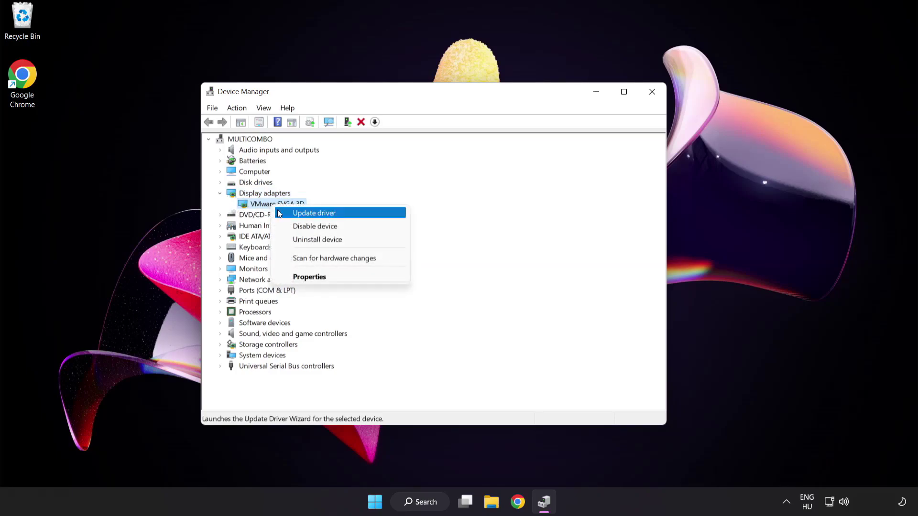
left_click(356, 214)
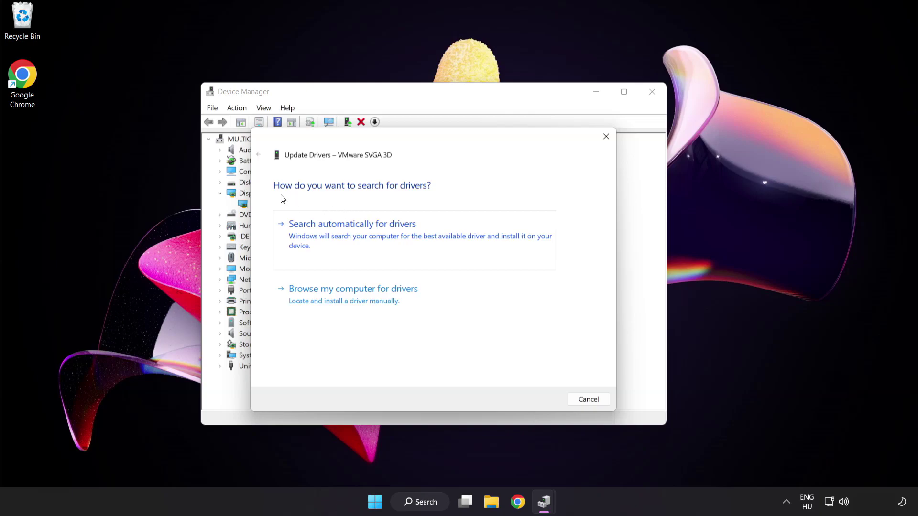
left_click(401, 238)
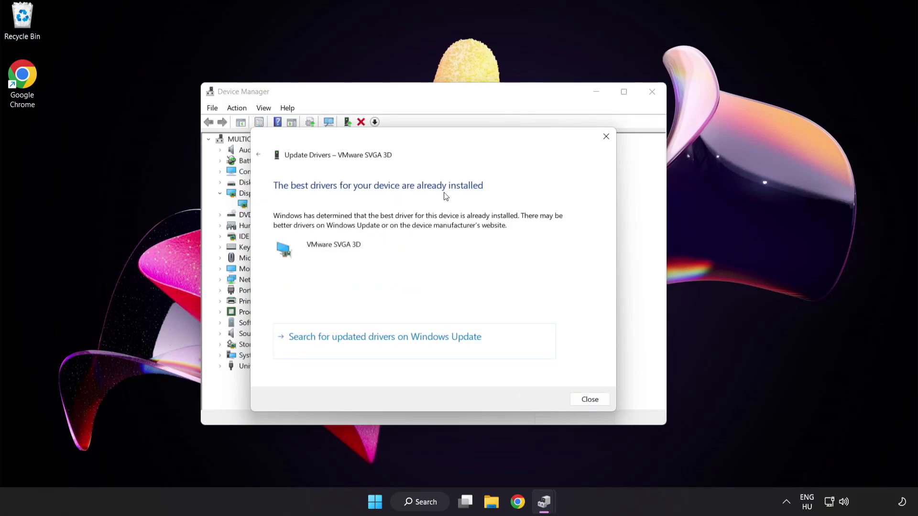
left_click(587, 401)
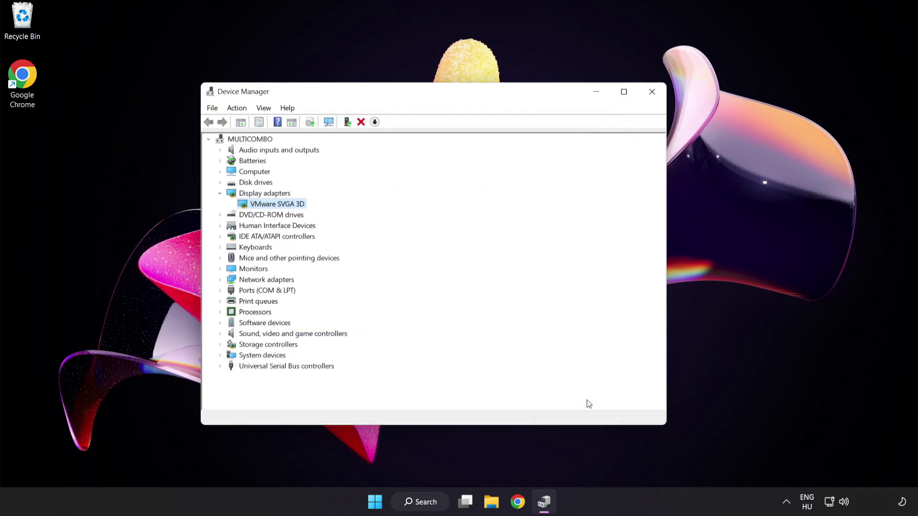
- Close Device Manager and run a Windows Update check, which reports the PC up to date
left_click(653, 93)
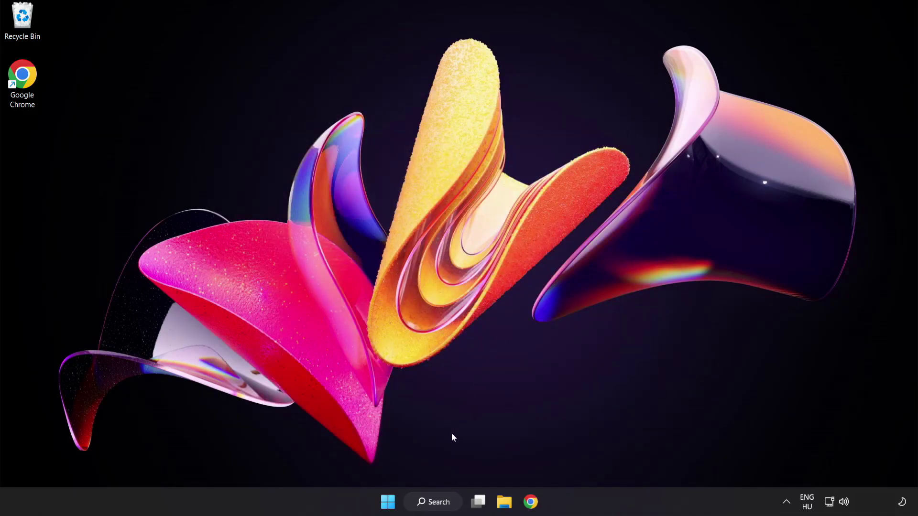
left_click(435, 503)
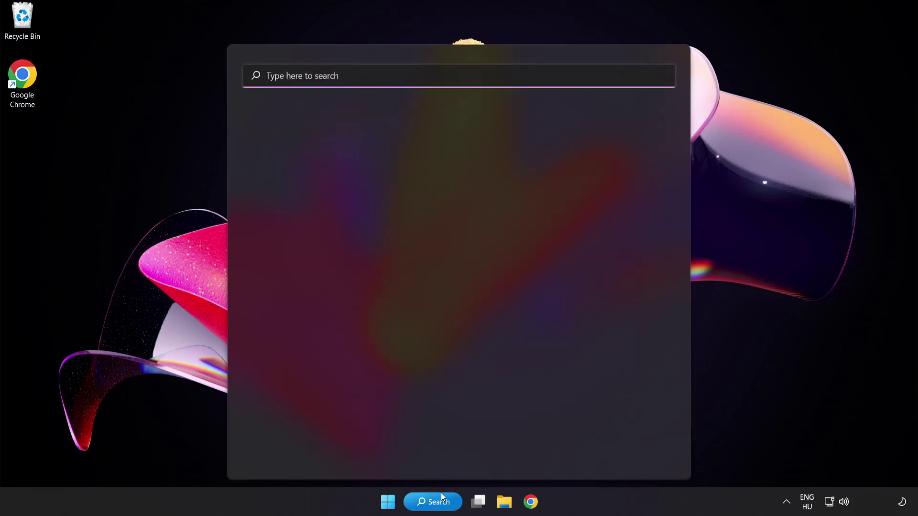
type("update")
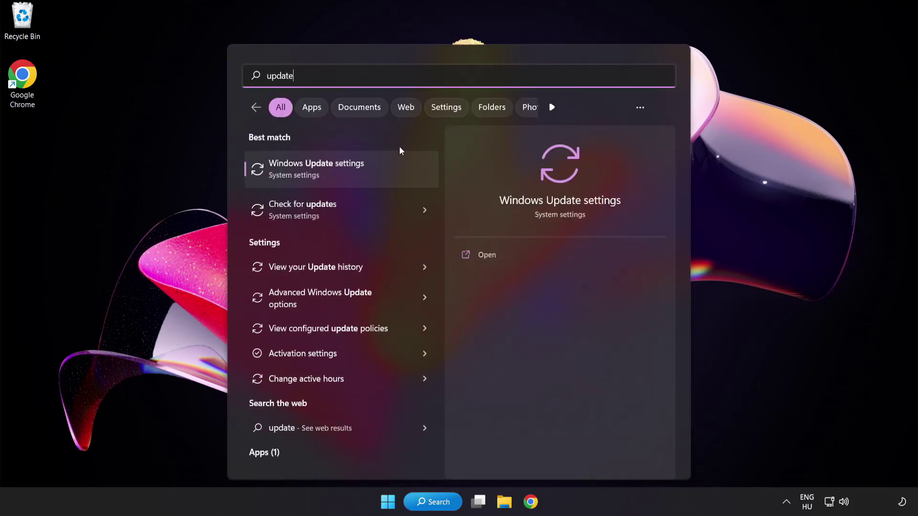
left_click(351, 175)
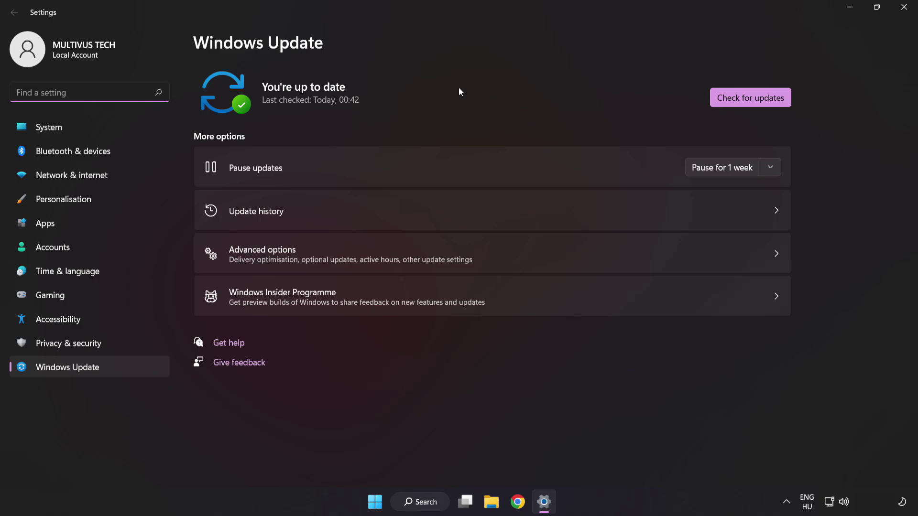
left_click(747, 100)
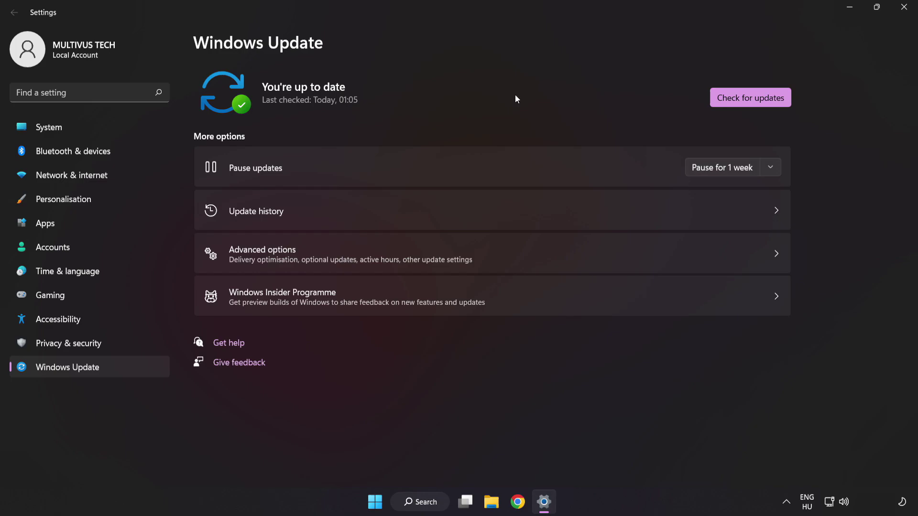
- Close Settings and open Steam Properties for YOUR NOT WORKING GAME from the Library home
left_click(904, 8)
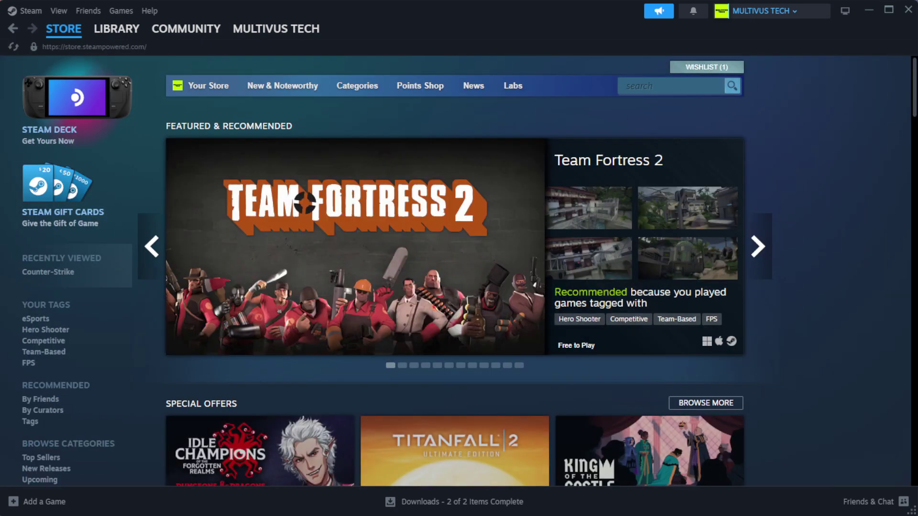
mouse_move(130, 33)
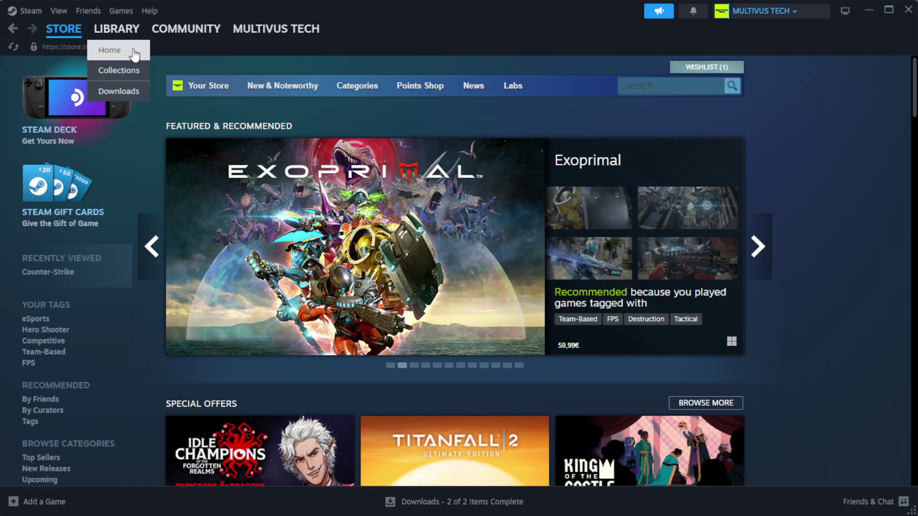
left_click(122, 51)
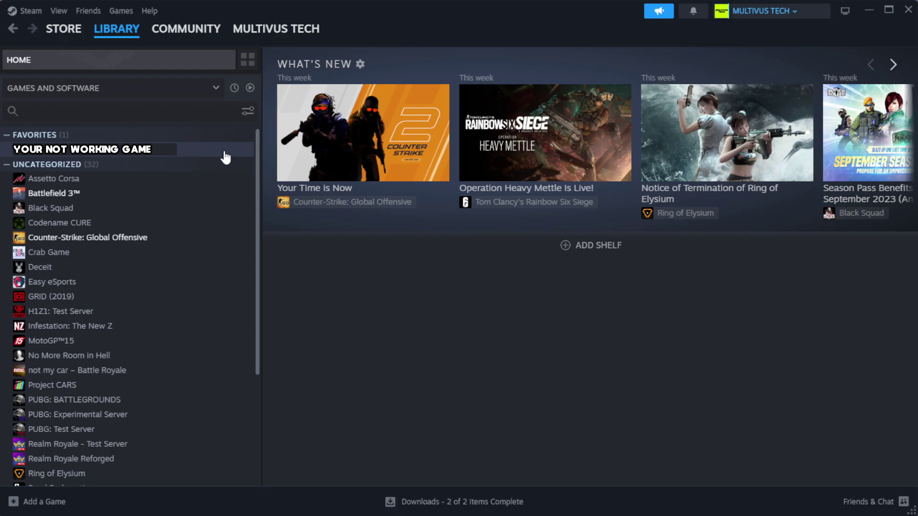
right_click(226, 152)
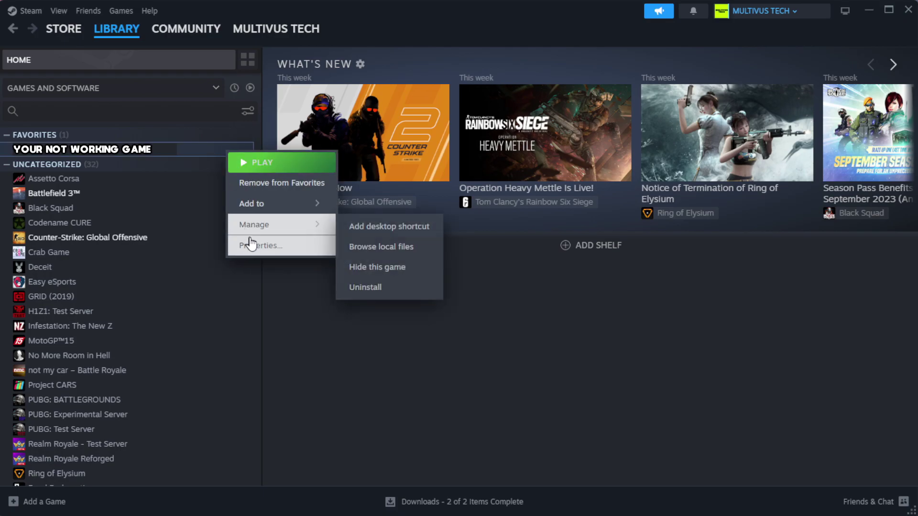
left_click(289, 251)
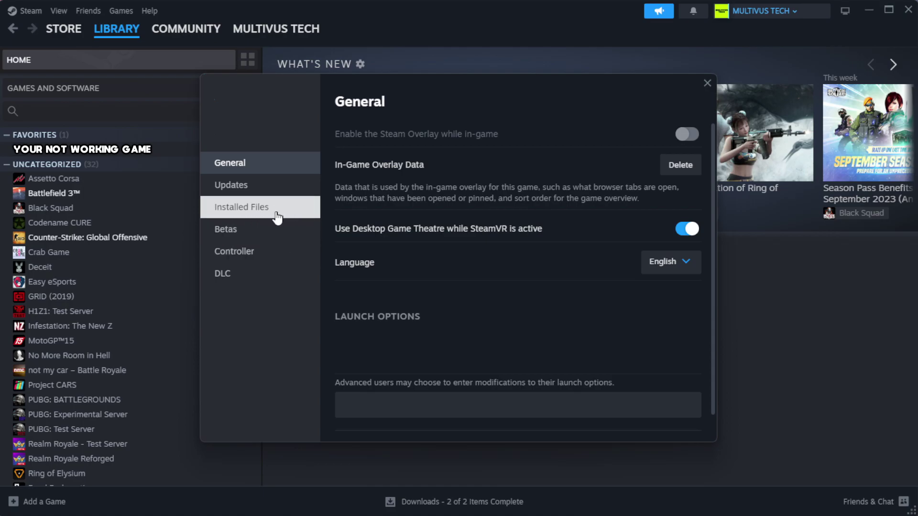
- Verify the integrity of the game's installed files, validating all 1039 files
left_click(302, 217)
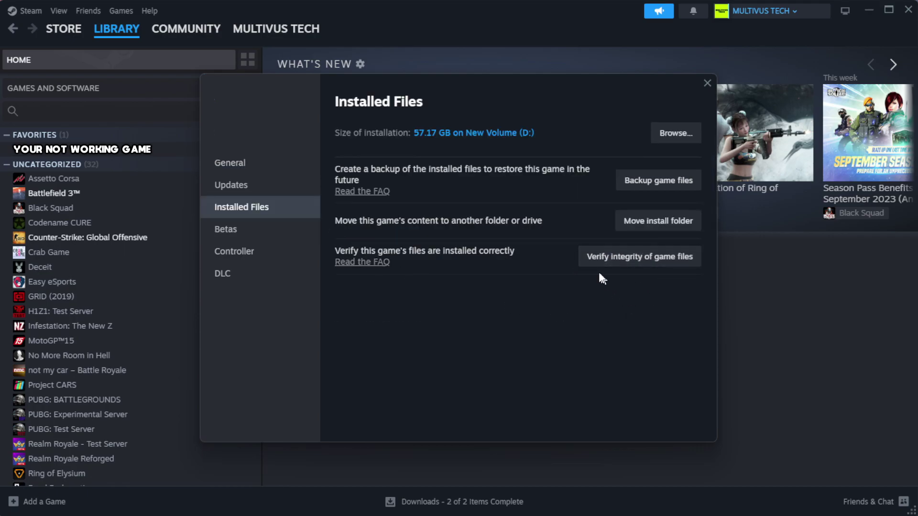
left_click(644, 262)
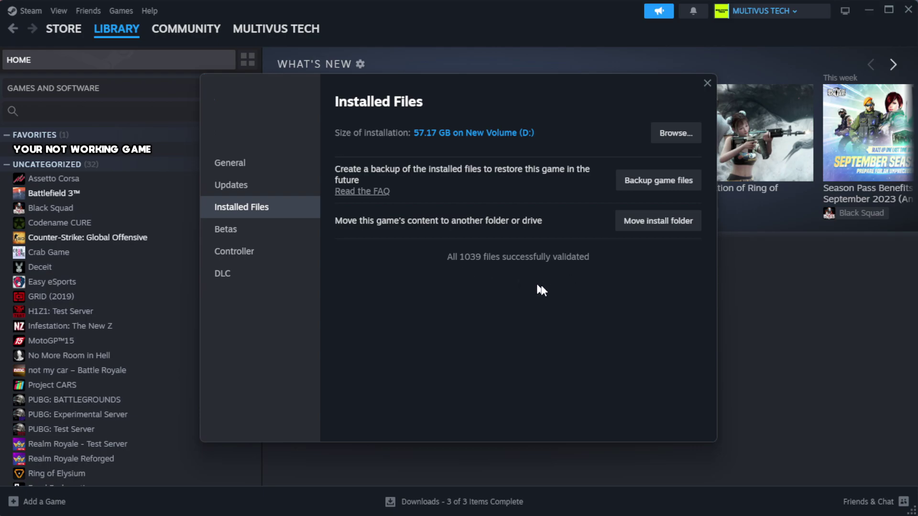
- Open the Properties of the YOUR NOT WORKING GAME shortcut in the game's install folder
left_click(674, 143)
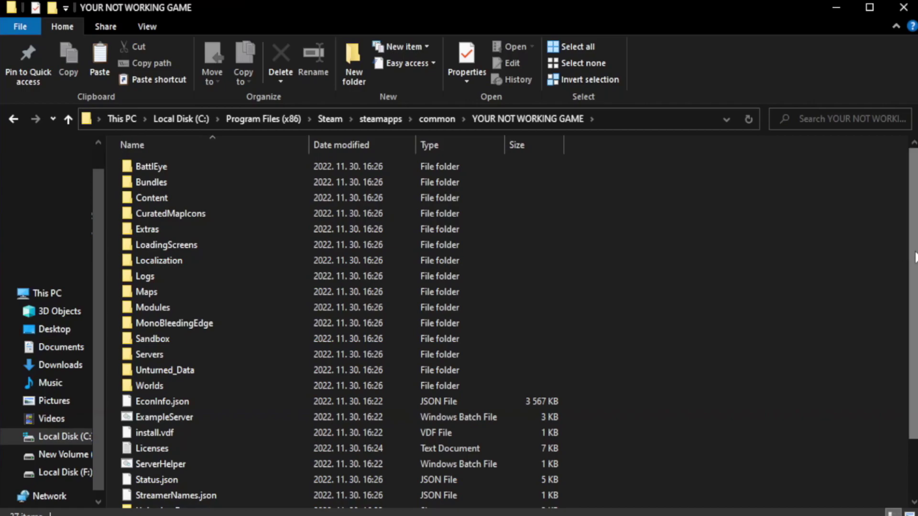
left_click_drag(915, 285, 917, 342)
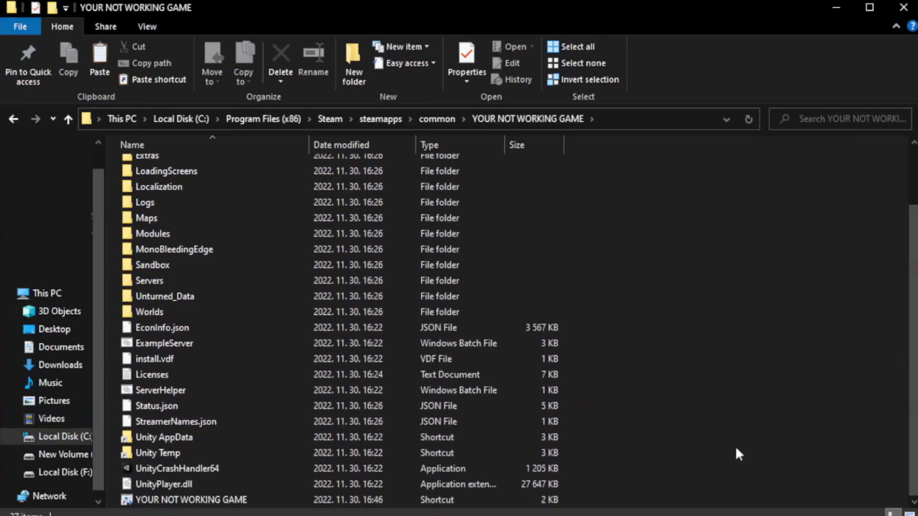
left_click(361, 503)
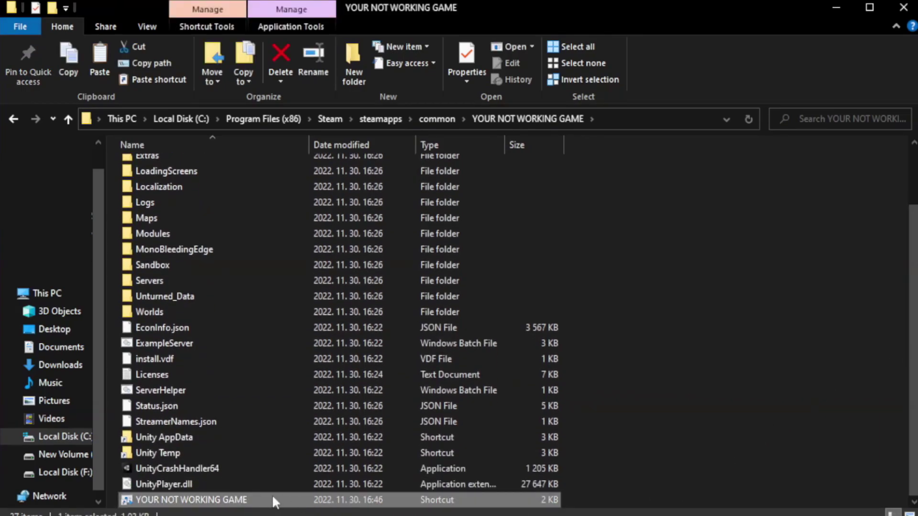
right_click(306, 502)
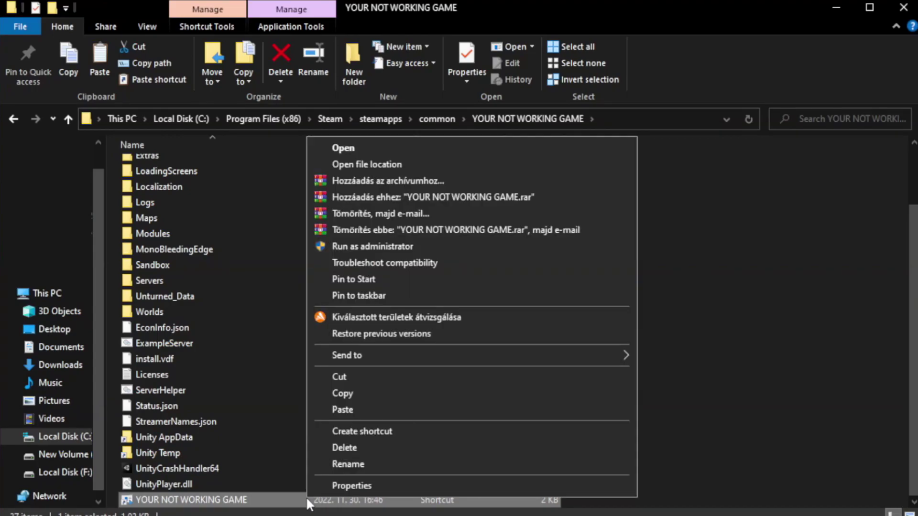
left_click(468, 486)
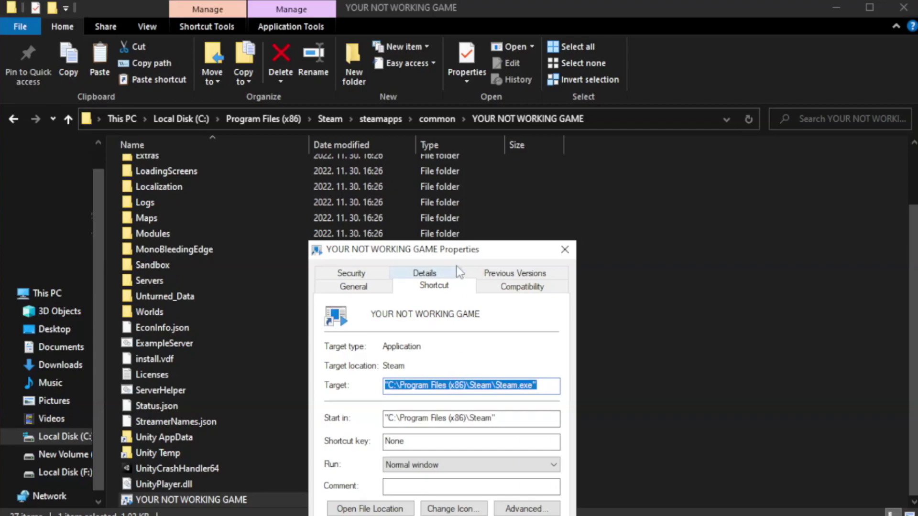
left_click_drag(462, 256, 461, 93)
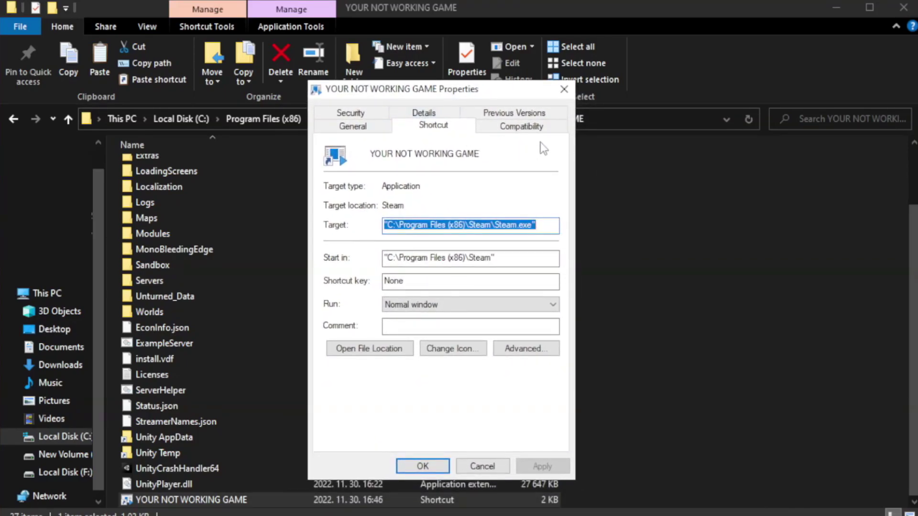
- Set Windows 8 compatibility mode, disable fullscreen optimizations, run as administrator, and apply
left_click(518, 130)
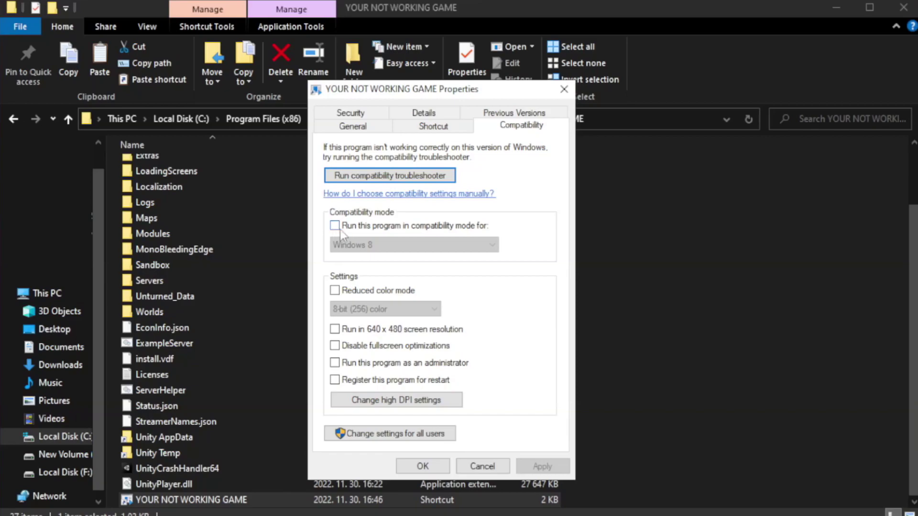
left_click(364, 228)
left_click(388, 242)
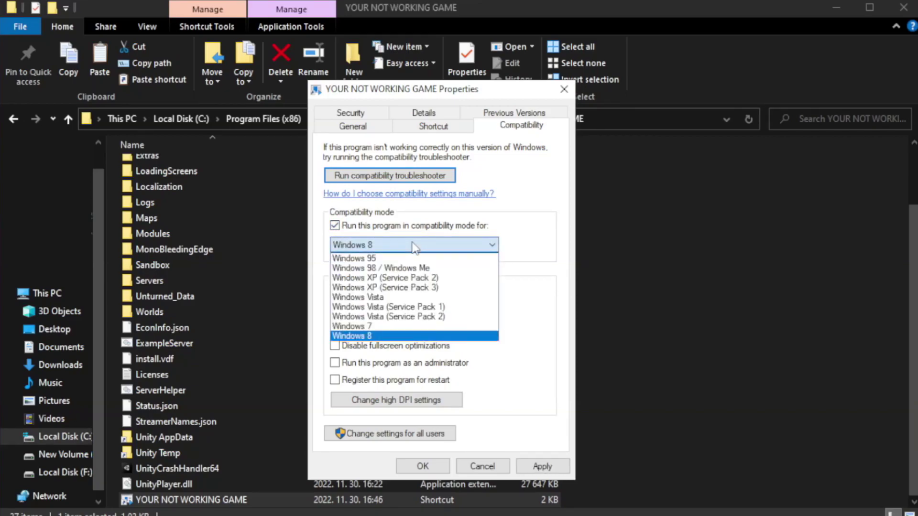
left_click(390, 336)
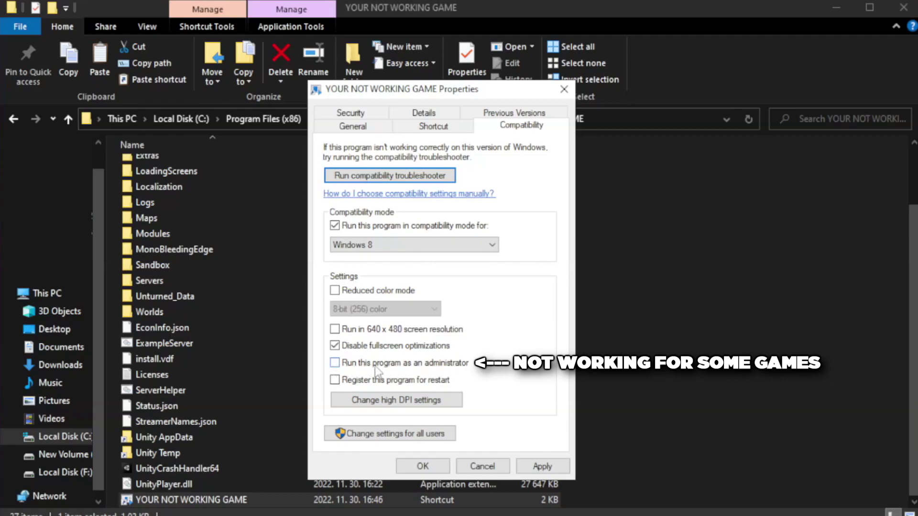
left_click(360, 370)
left_click(542, 466)
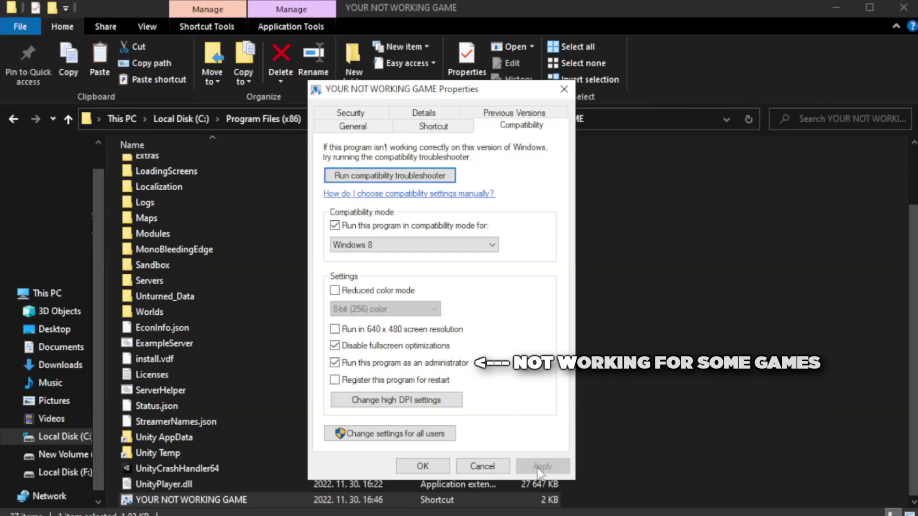
left_click(421, 468)
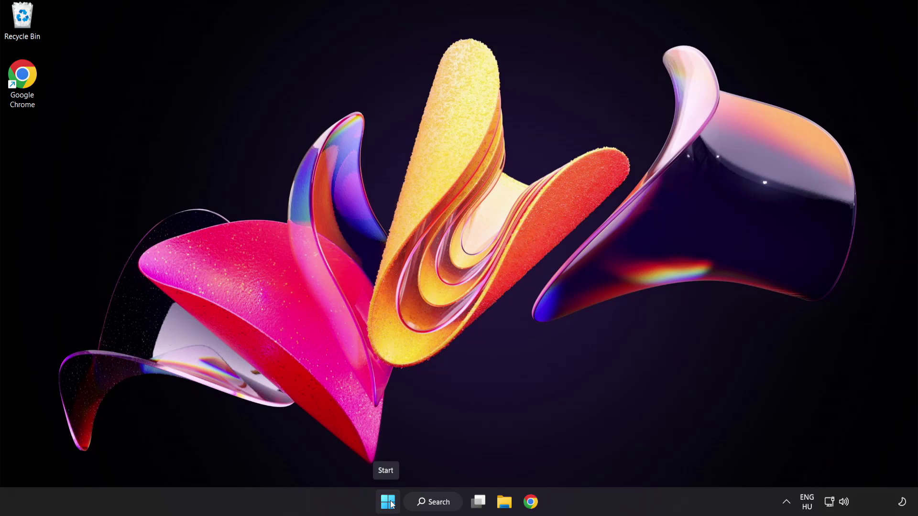
- Launch Task Manager from the Start right-click menu and show its Startup apps list
right_click(391, 505)
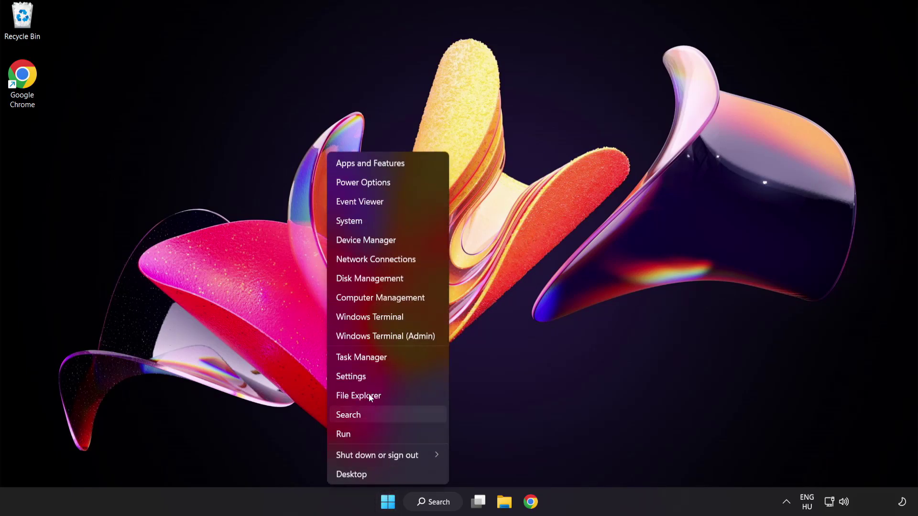
left_click(397, 358)
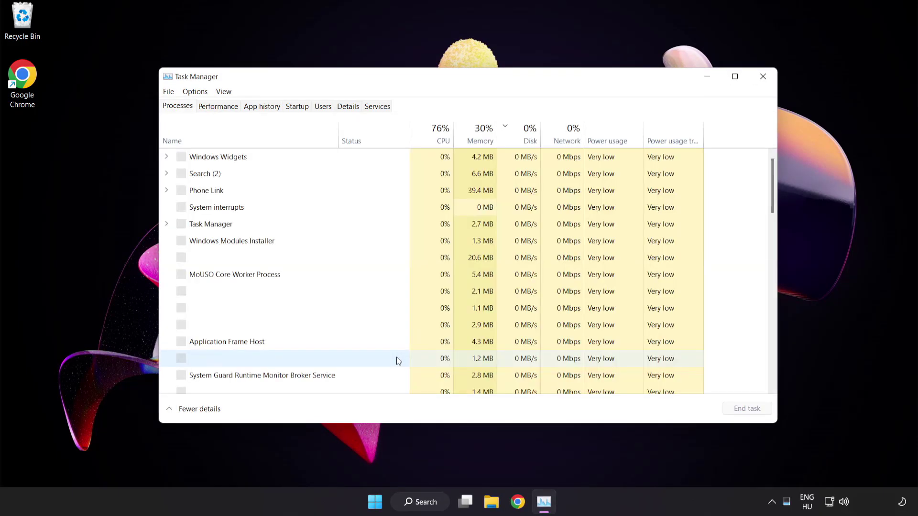
left_click(303, 108)
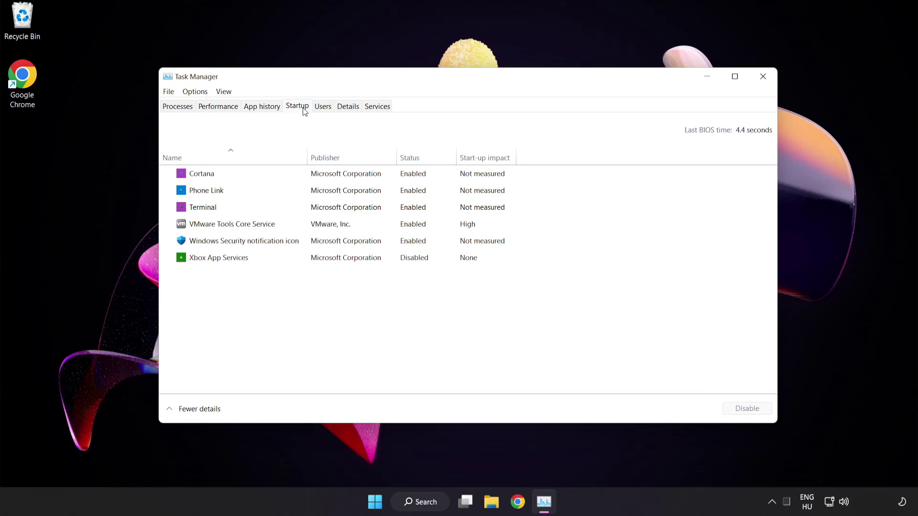
- Disable Cortana, Phone Link, Terminal and Windows Security notification icon at startup
left_click(304, 177)
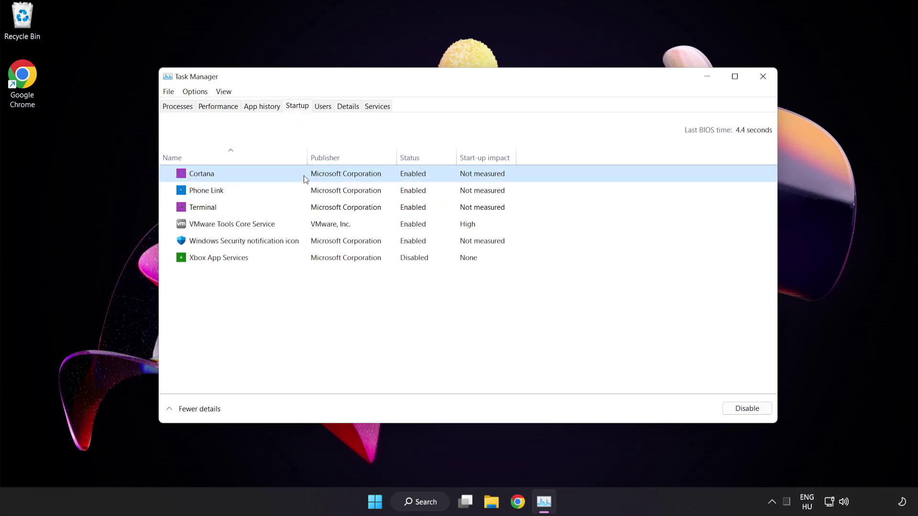
left_click(748, 410)
left_click(284, 189)
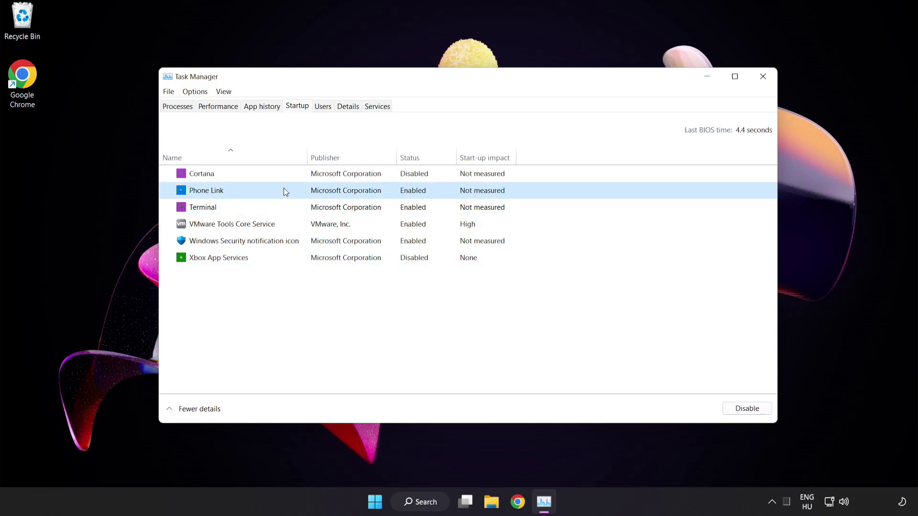
left_click(744, 417)
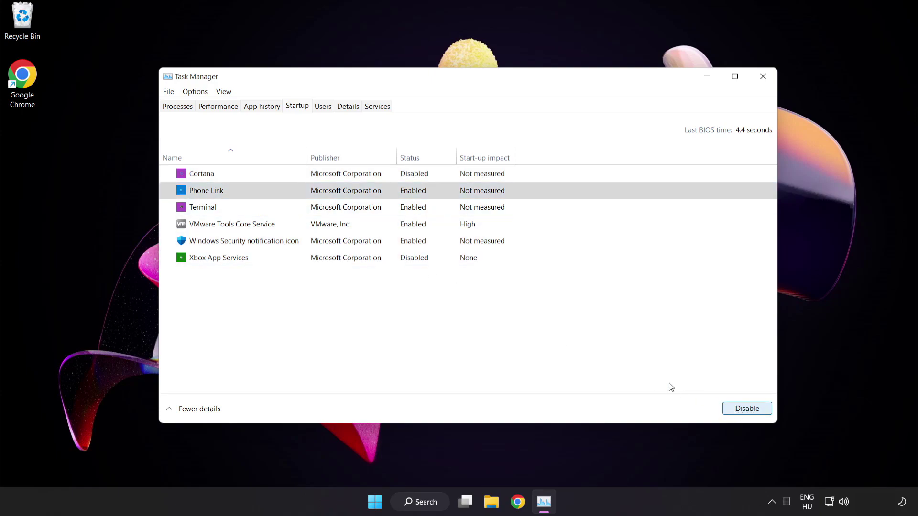
left_click(297, 211)
left_click(746, 408)
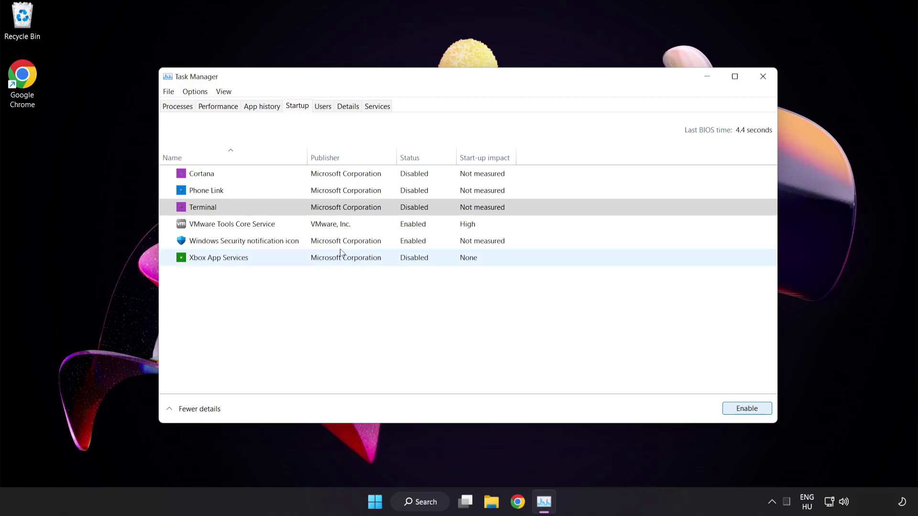
left_click(349, 240)
left_click(742, 409)
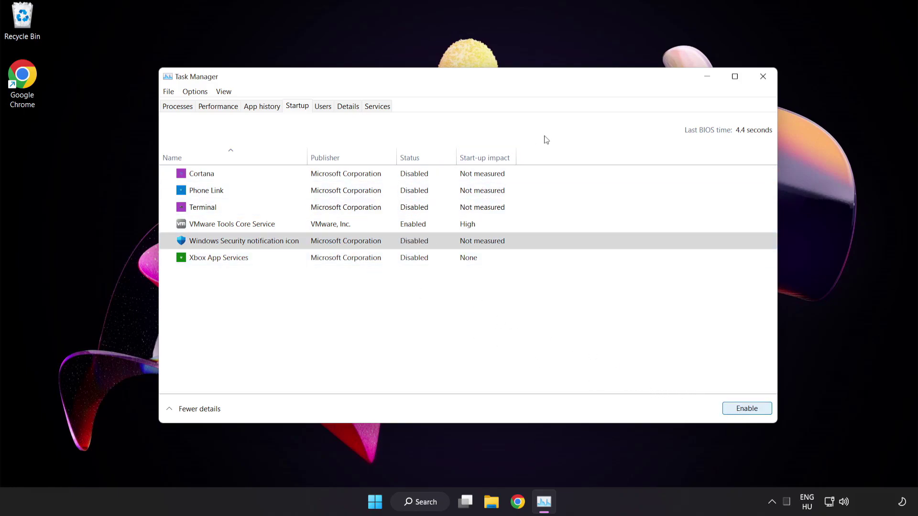
- Close Task Manager, launch Windows Security, and open Virus & threat protection settings down to Exclusions
left_click(763, 78)
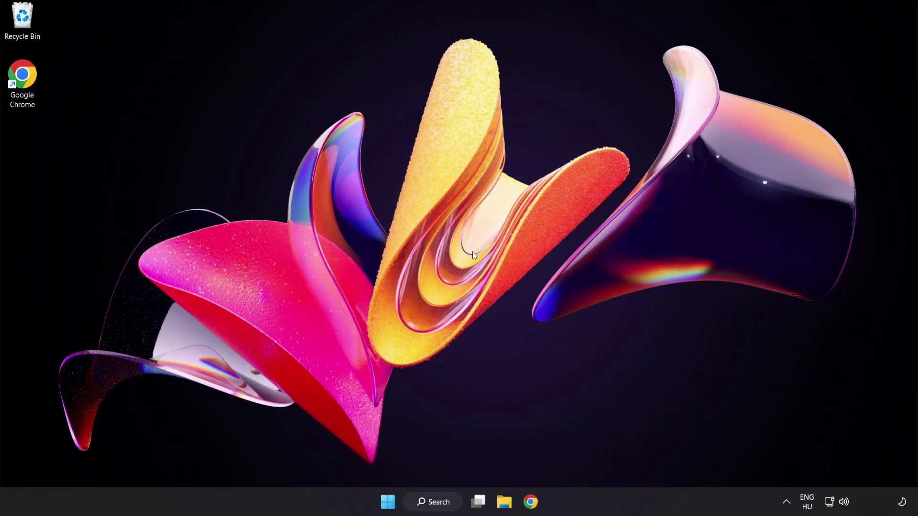
left_click(442, 504)
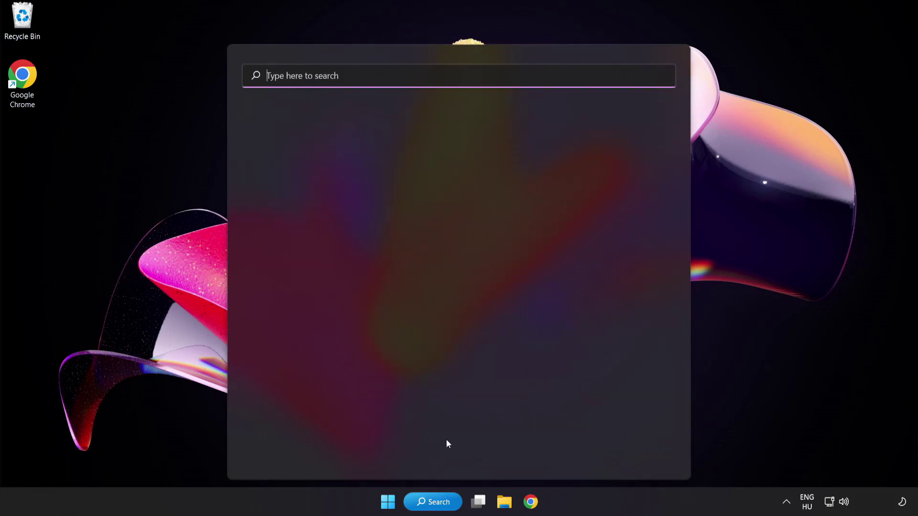
type("sec")
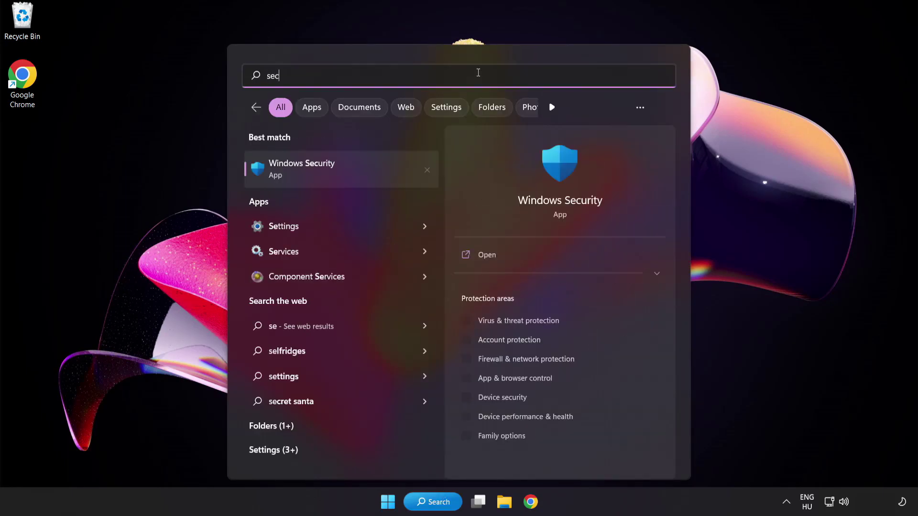
type("urity")
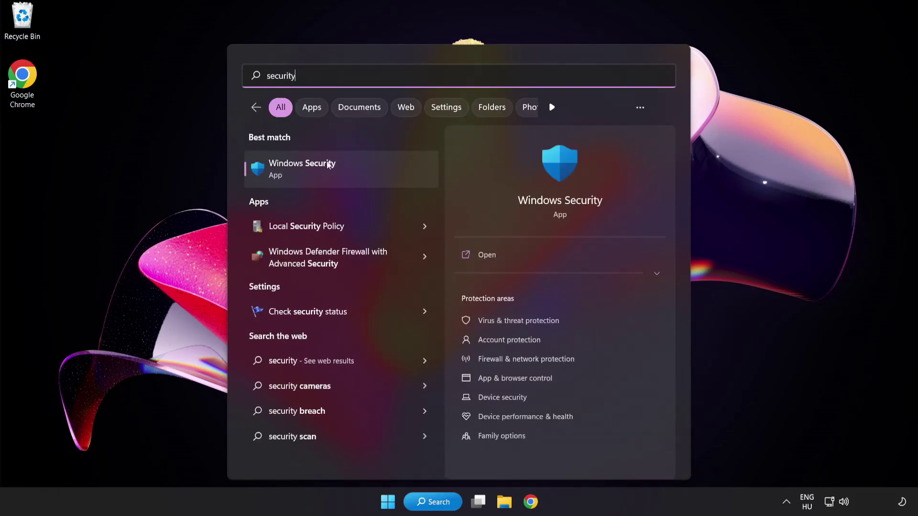
left_click(347, 170)
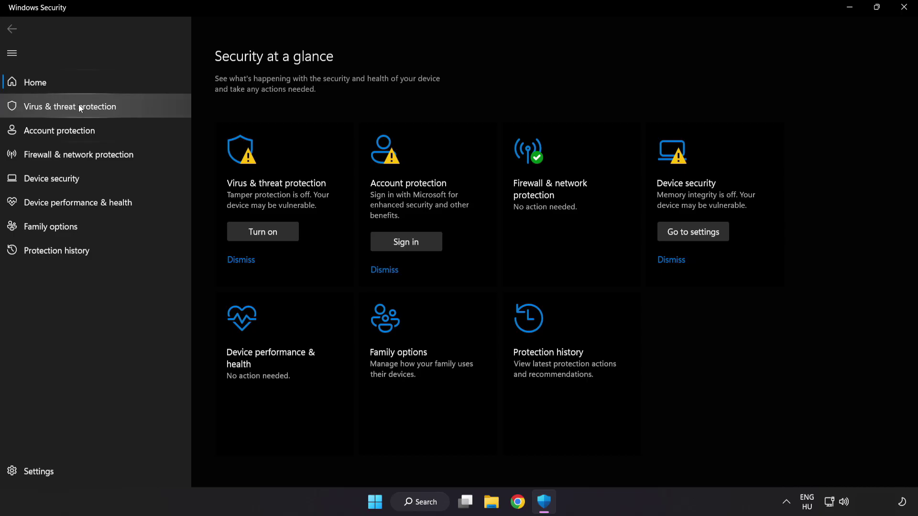
left_click(140, 107)
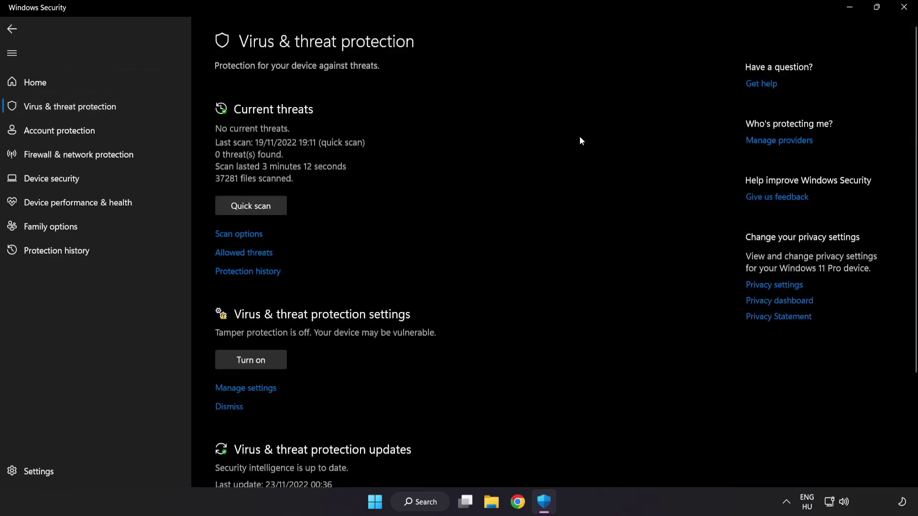
scroll(580, 137, "down", 3)
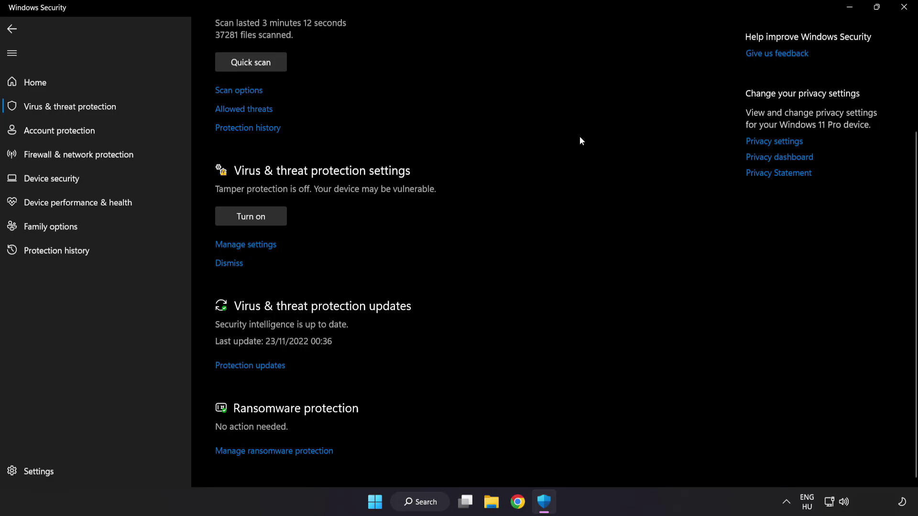
left_click(252, 246)
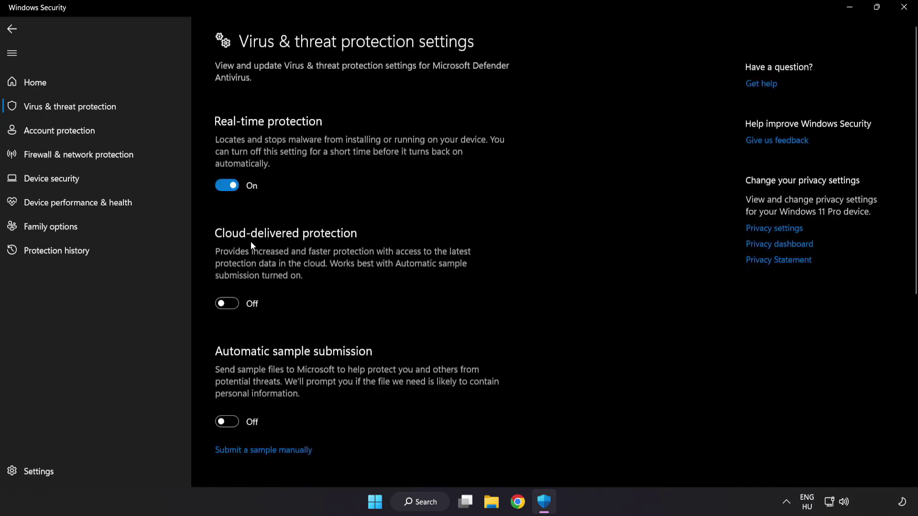
scroll(535, 253, "down", 6)
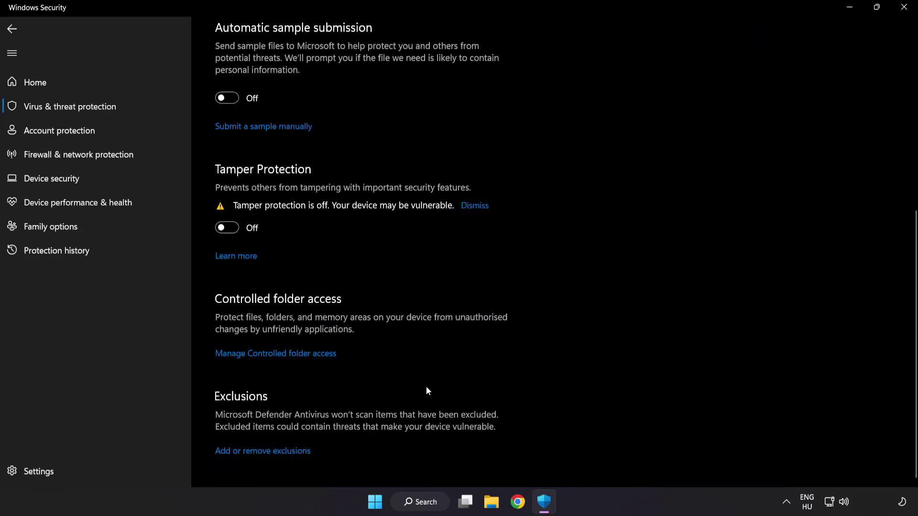
- Start adding a new File exclusion from the Add or remove exclusions page
left_click(268, 452)
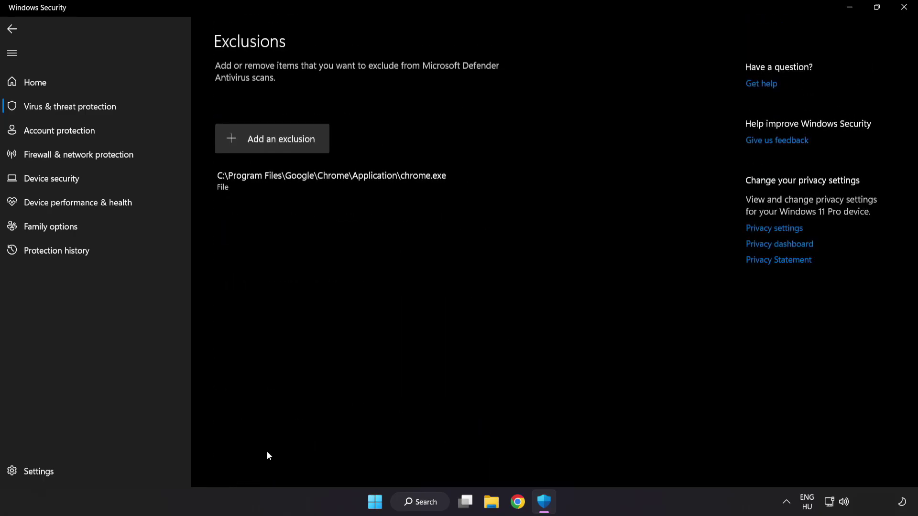
left_click(275, 149)
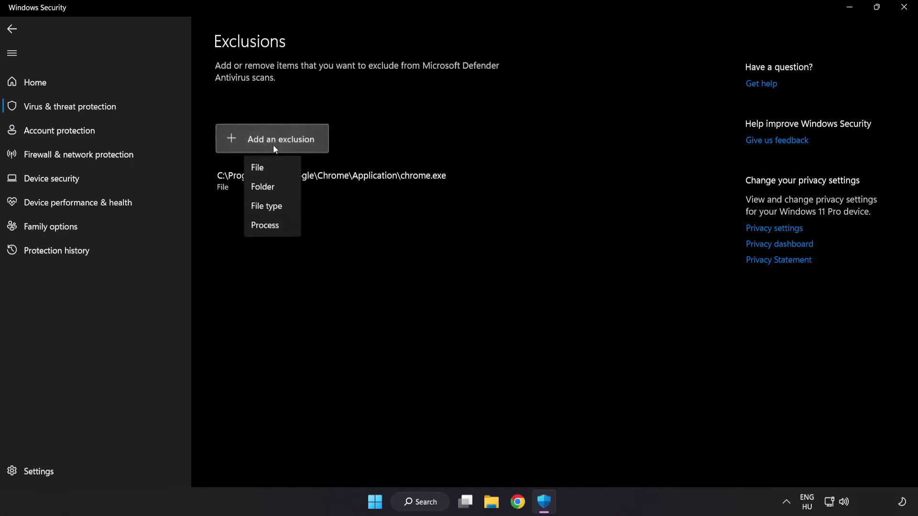
left_click(266, 168)
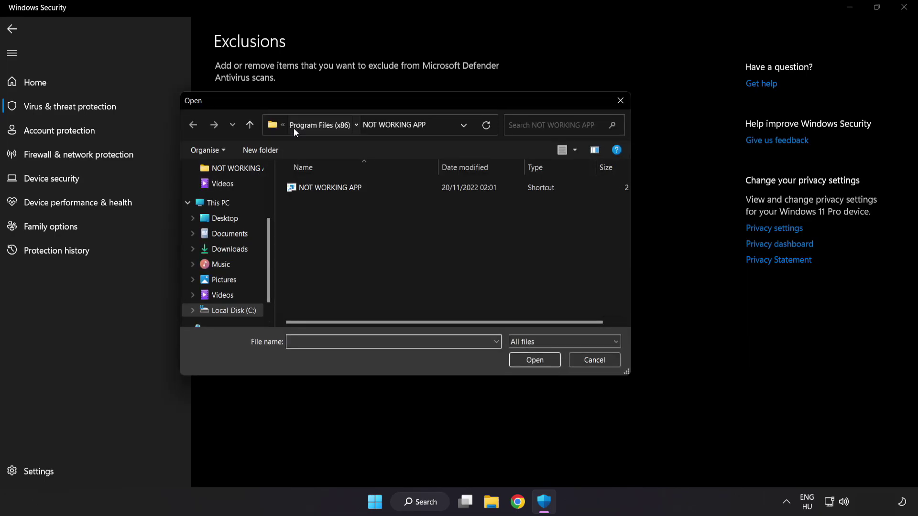
- Choose the shortcut in C:\Program Files (x86)\NOT WORKING APP as the exclusion, then close Windows Security
left_click(293, 127)
left_click(300, 124)
left_click(302, 124)
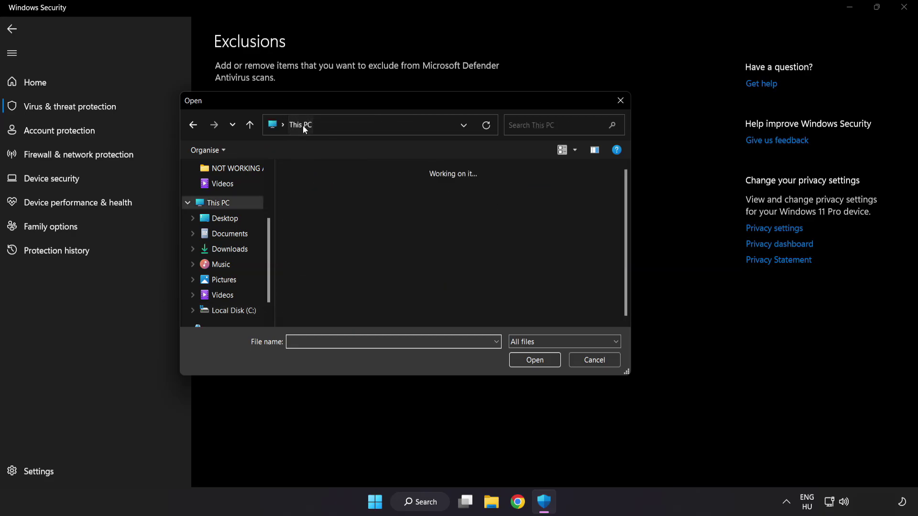
double_click(342, 313)
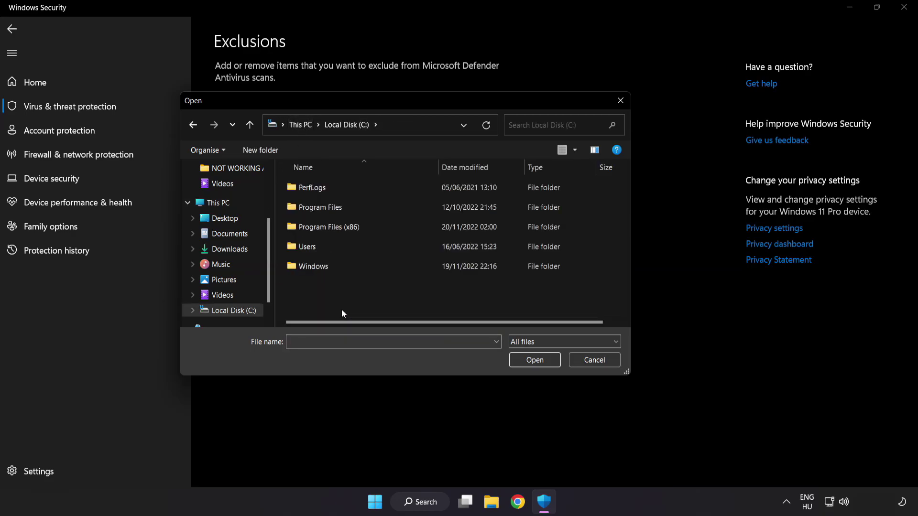
double_click(352, 222)
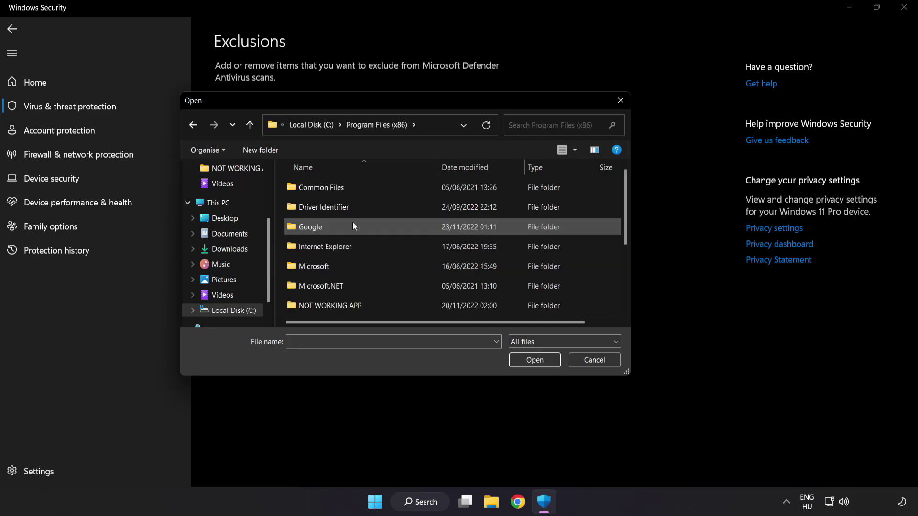
scroll(340, 306, "down", 1)
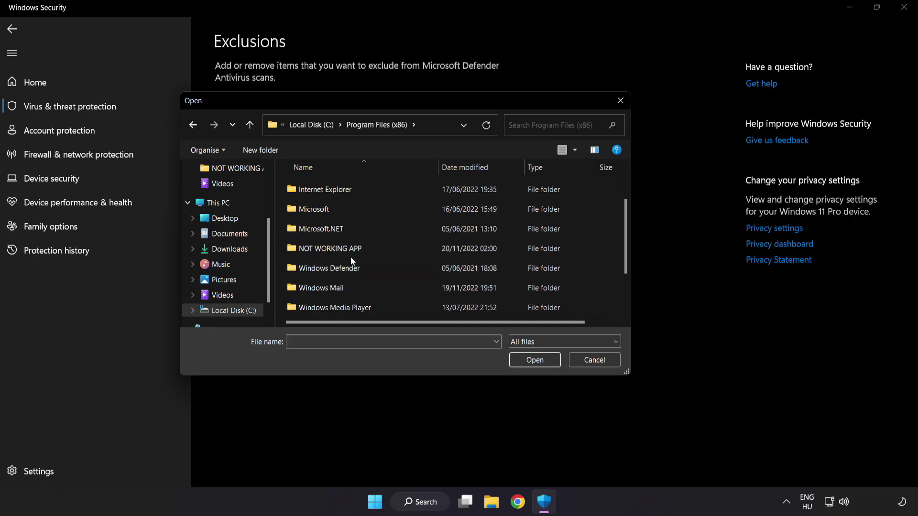
double_click(364, 248)
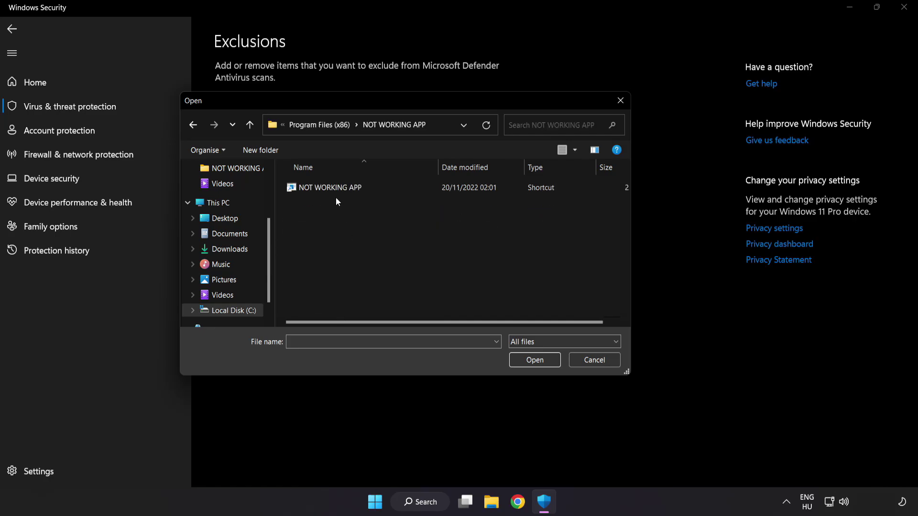
left_click(308, 191)
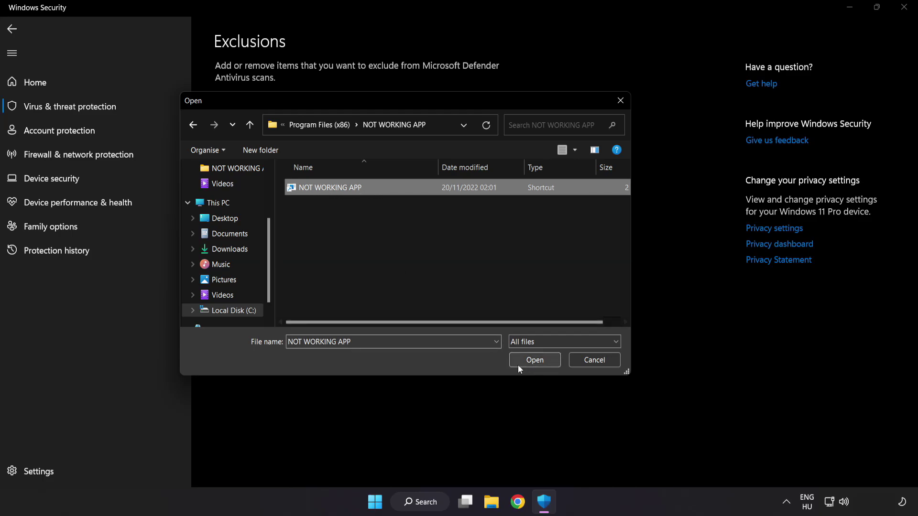
left_click(535, 363)
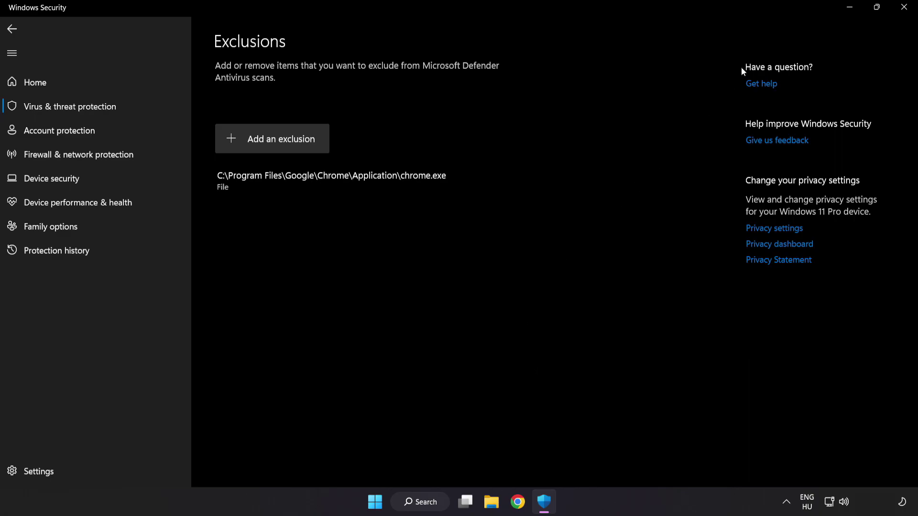
left_click(902, 8)
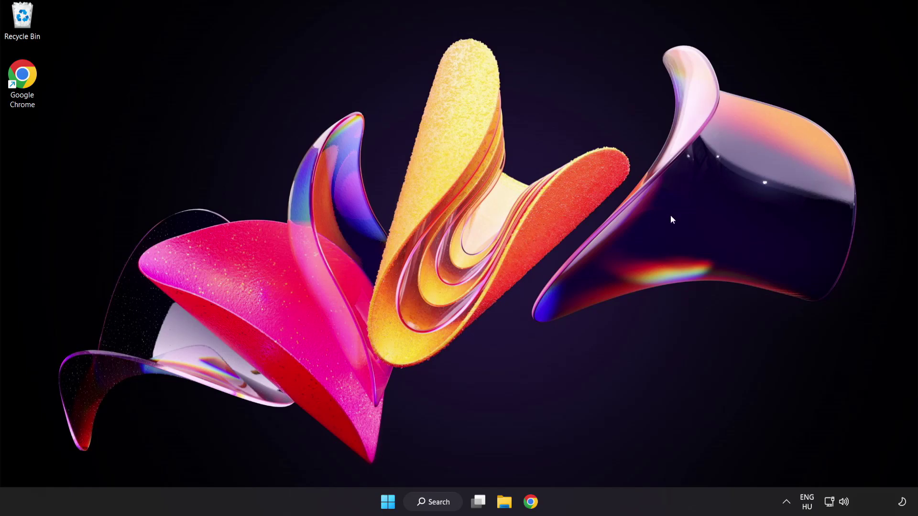
- Show the Start menu's power options with Sleep, Shut down and Restart
left_click(388, 502)
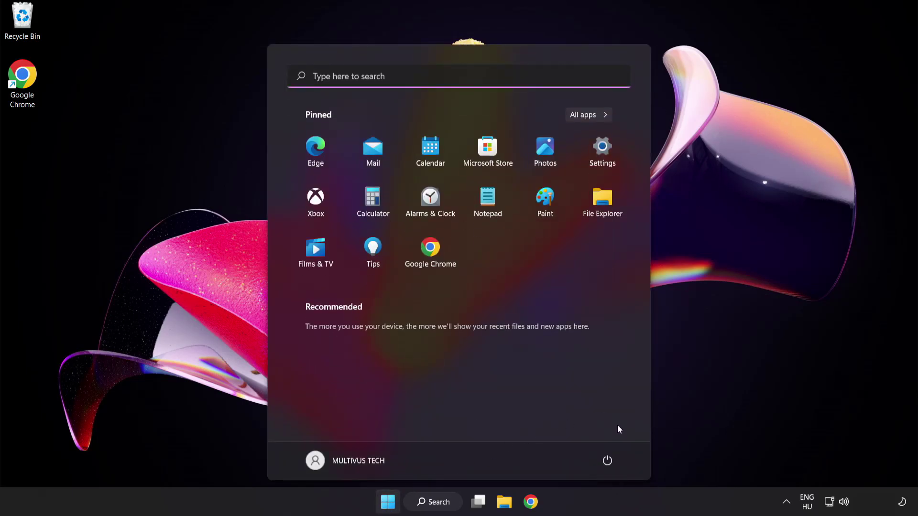
left_click(611, 461)
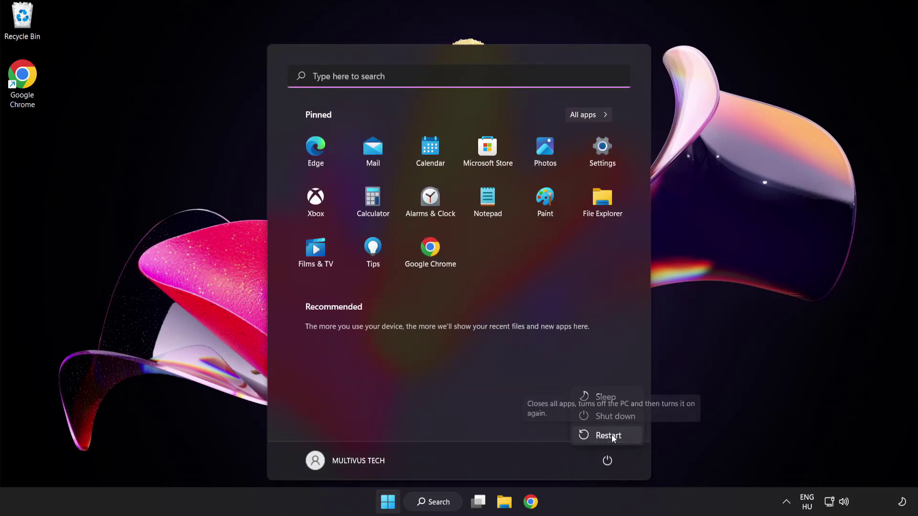